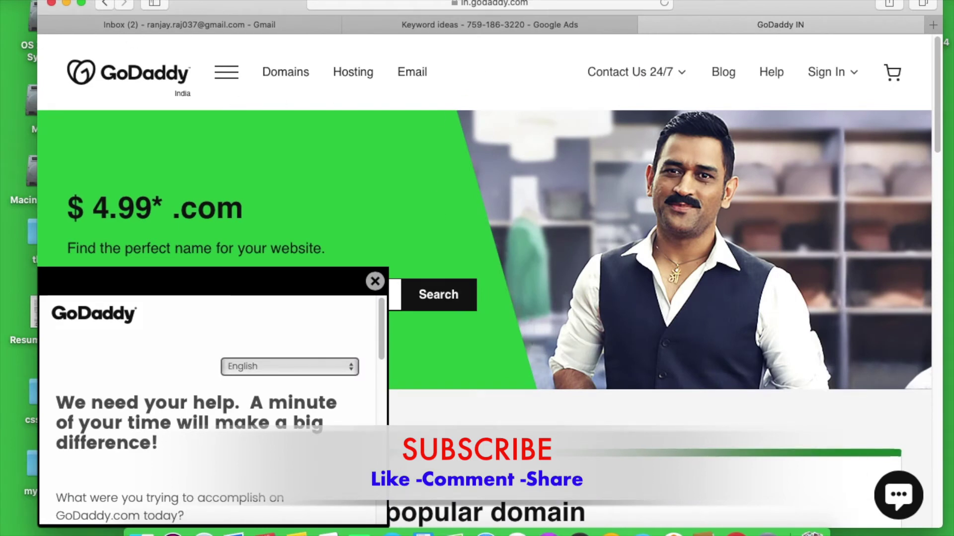
Go back to the Google results, open GoDaddy's official site from the ad, and go full screen
{"action": "left_click", "coordinate": [104, 3]}
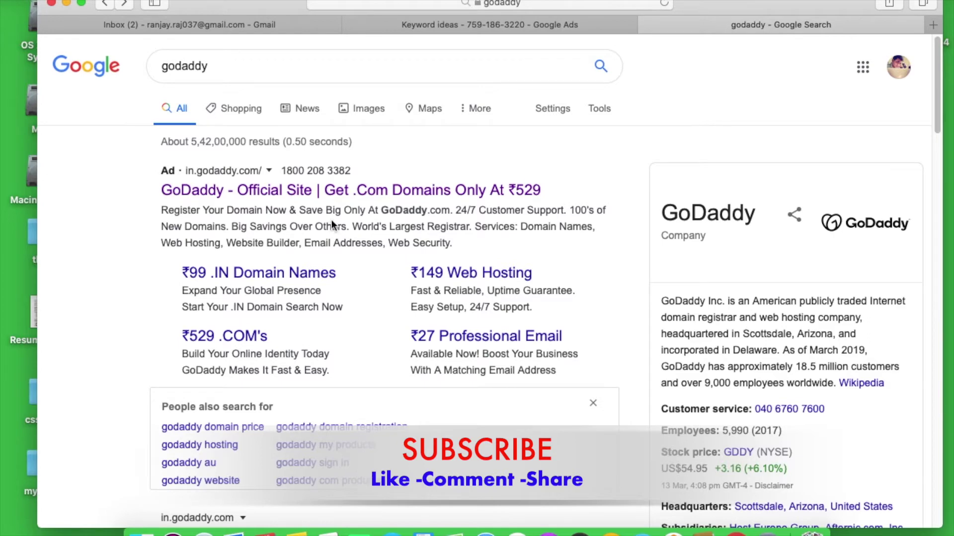
{"action": "left_click", "coordinate": [365, 193]}
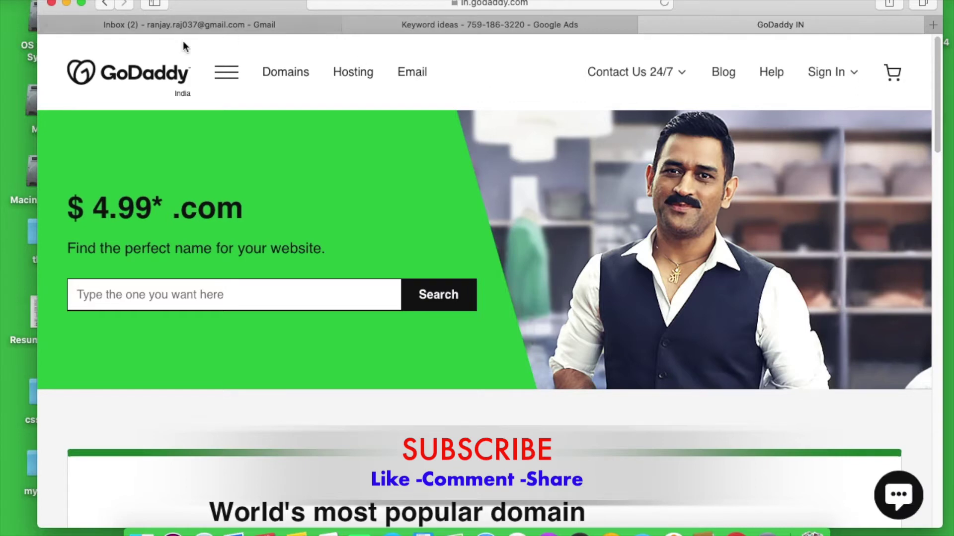
{"action": "left_click", "coordinate": [82, 4]}
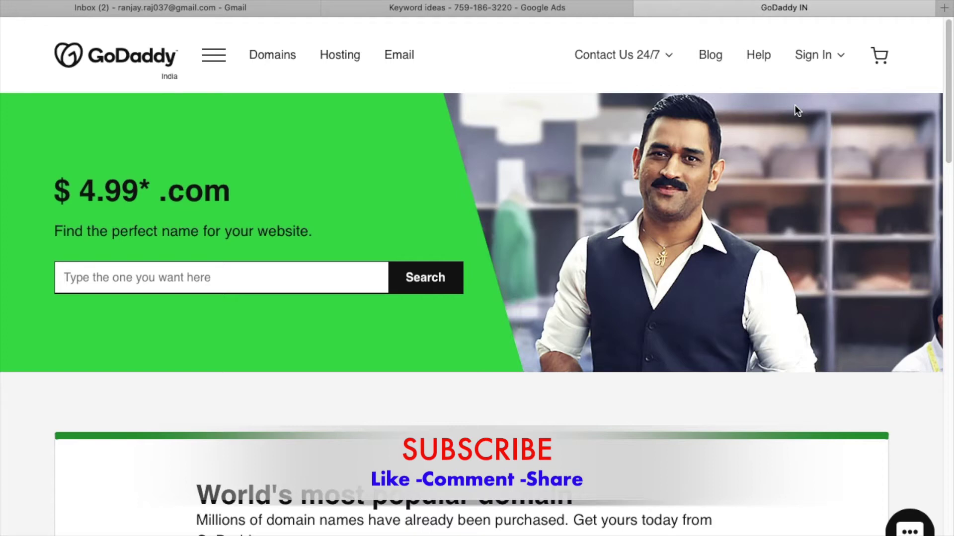
Open and close the GoDaddy Sign In options panel, then load the Google home page
{"action": "left_click", "coordinate": [837, 60]}
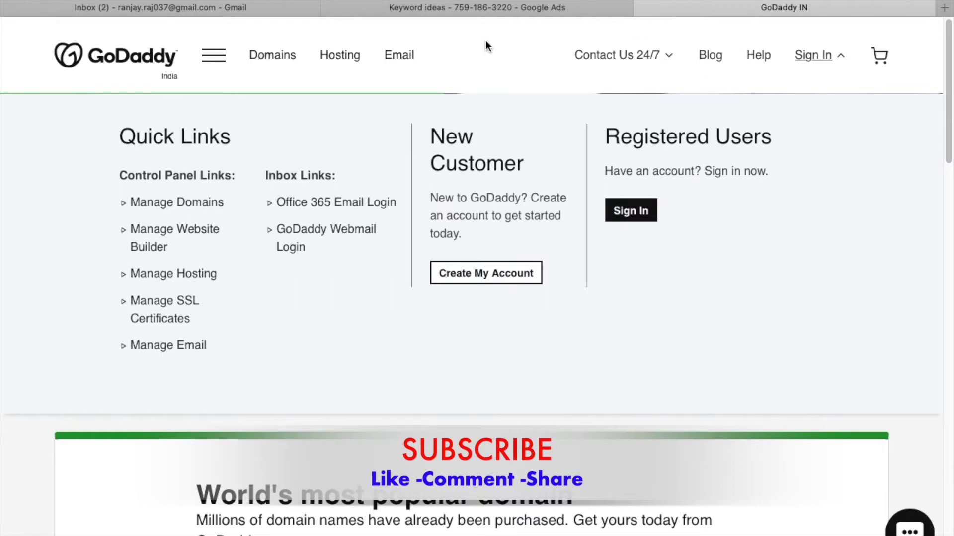
{"action": "left_click", "coordinate": [478, 55]}
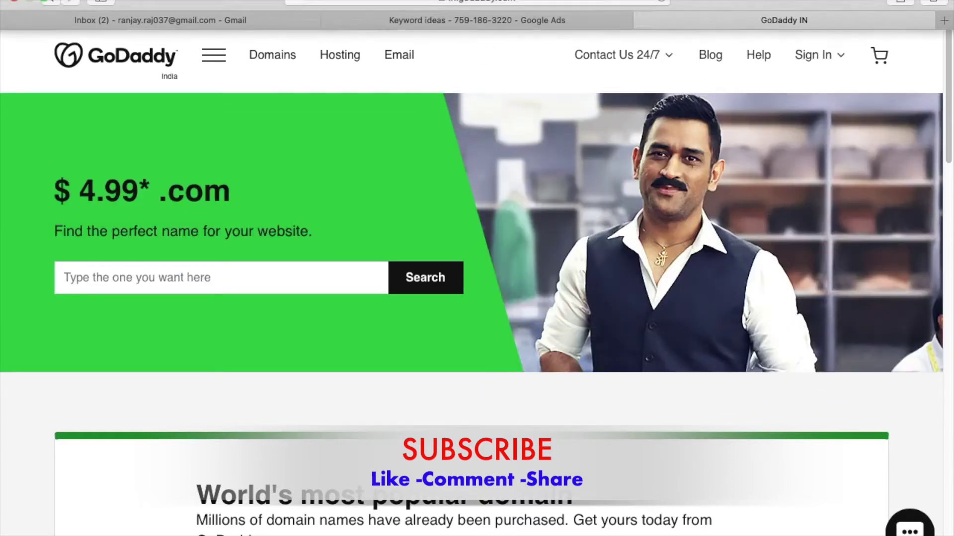
{"action": "left_click", "coordinate": [477, 7]}
Search Google for 'godaddy' and open the GoDaddy India Official Site result
{"action": "left_click", "coordinate": [632, 91]}
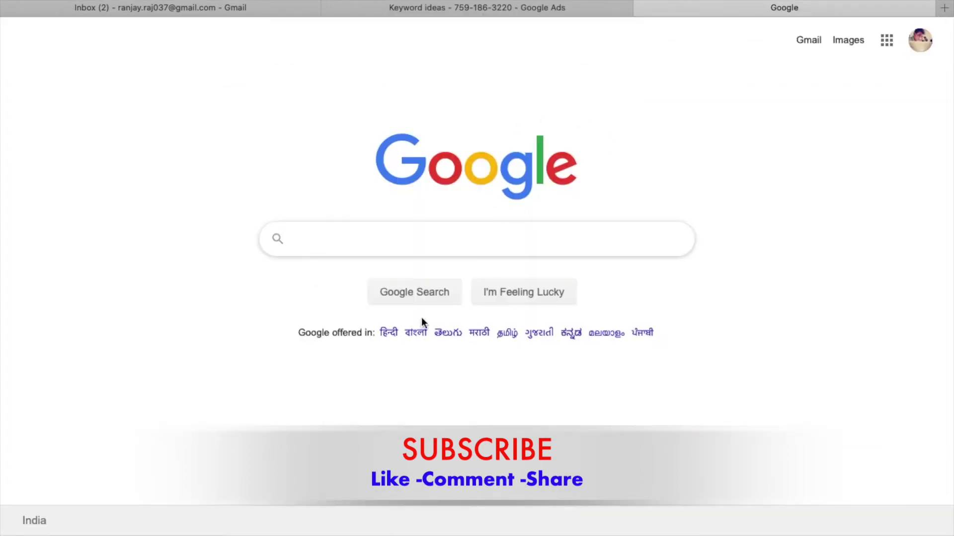
{"action": "type", "text": "godaddy"}
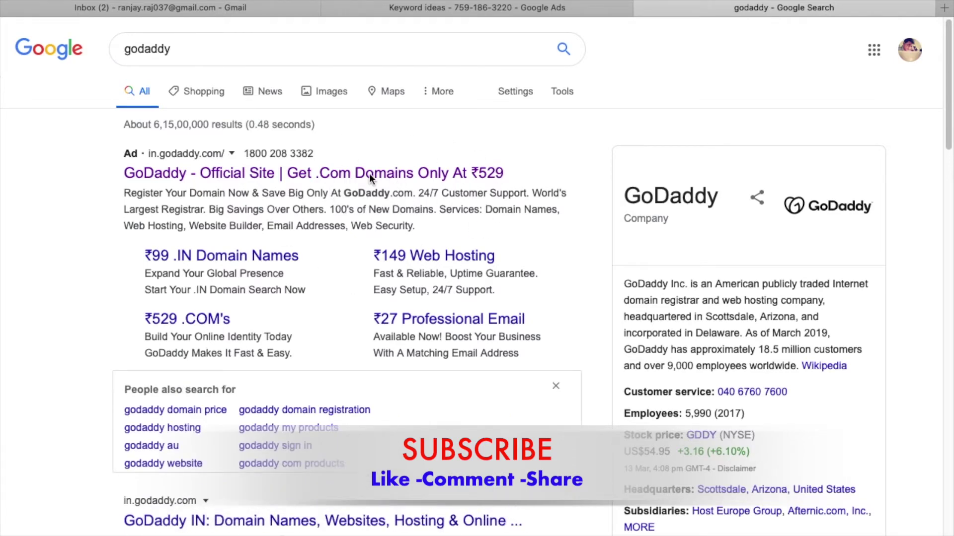
{"action": "left_click", "coordinate": [316, 173]}
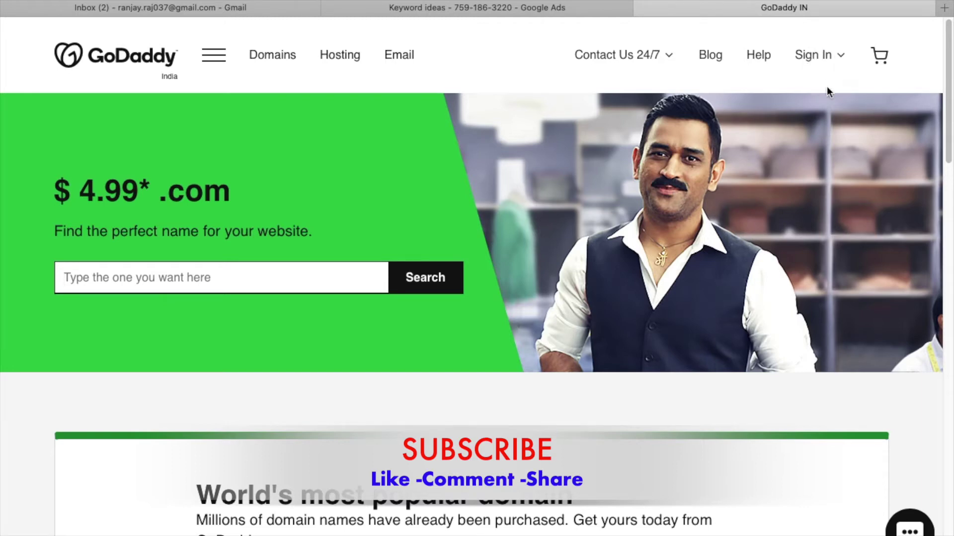
From the header Sign In panel, choose Create My Account under New Customer
{"action": "left_click", "coordinate": [840, 55]}
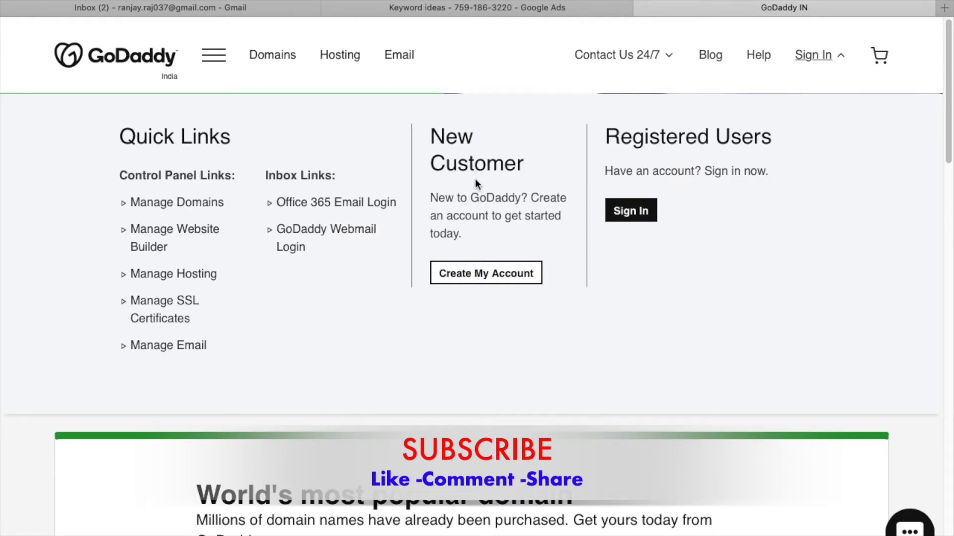
{"action": "left_click", "coordinate": [488, 277]}
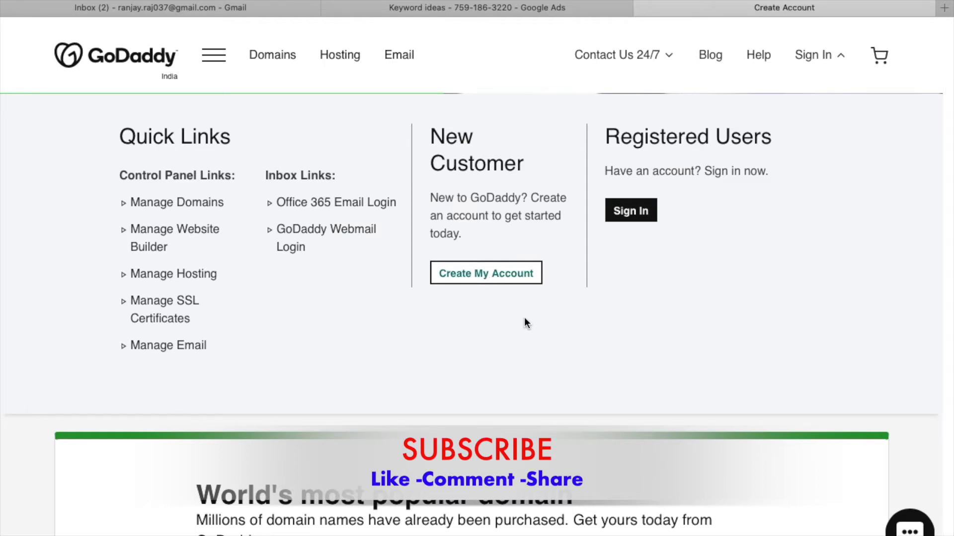
{"action": "left_click", "coordinate": [475, 276]}
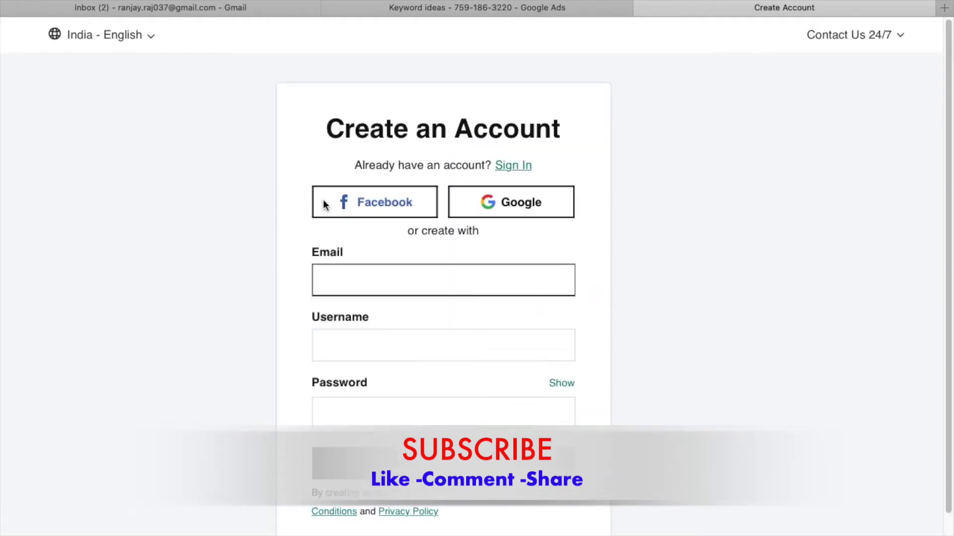
Enter the account email address, then move on to the Username field
{"action": "left_click", "coordinate": [506, 284]}
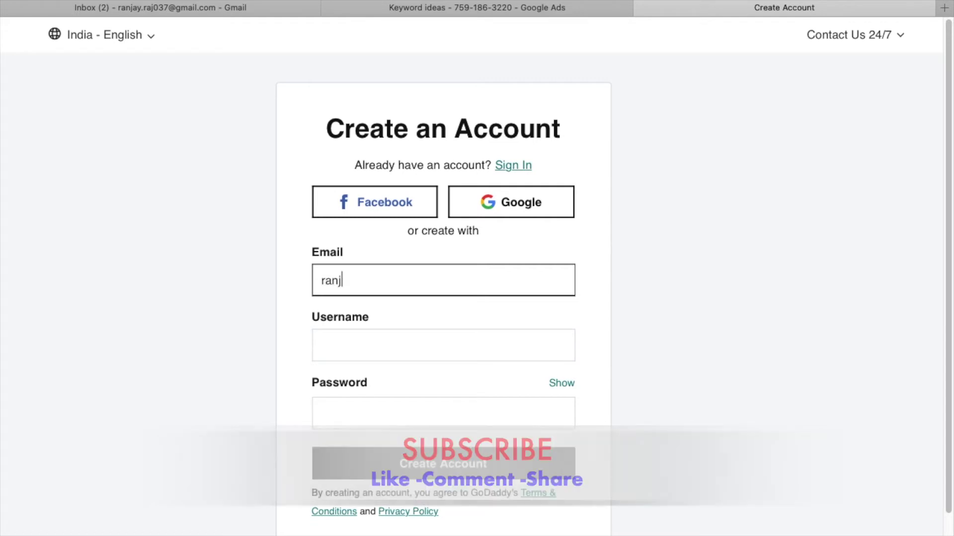
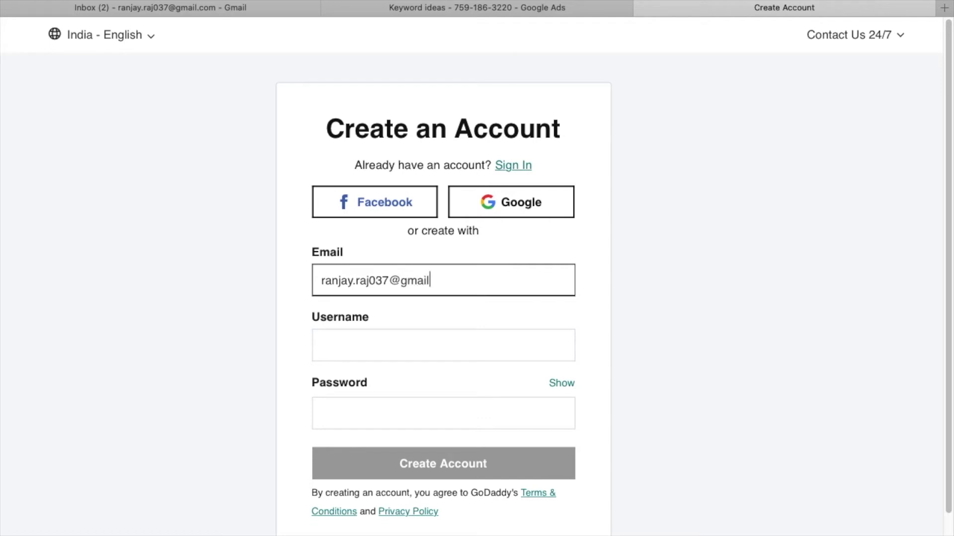
{"action": "left_click", "coordinate": [373, 344]}
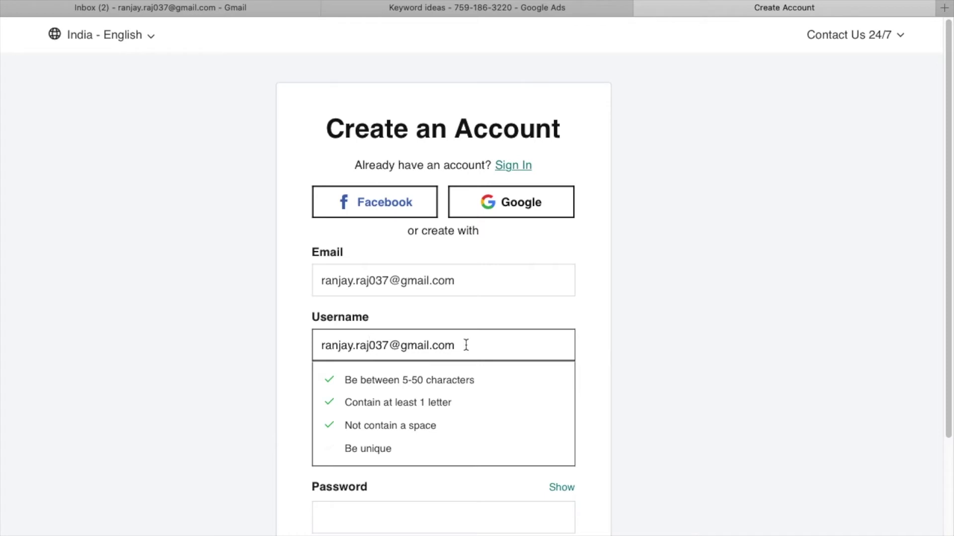
Shorten the username, reject Safari's suggested password for a custom one, and create the account
{"action": "key", "text": "BackSpace"}
{"action": "key", "text": "BackSpace"}
{"action": "key", "text": "BackSpace"}
{"action": "key", "text": "BackSpace"}
{"action": "key", "text": "BackSpace"}
{"action": "key", "text": "BackSpace"}
{"action": "key", "text": "BackSpace"}
{"action": "key", "text": "BackSpace"}
{"action": "key", "text": "BackSpace"}
{"action": "key", "text": "BackSpace"}
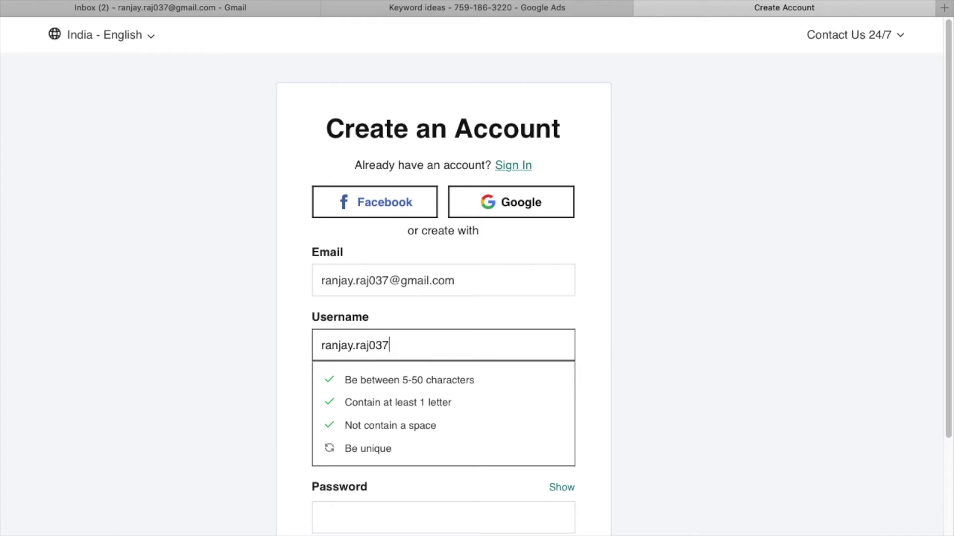
{"action": "key", "text": "BackSpace"}
{"action": "left_click", "coordinate": [593, 357]}
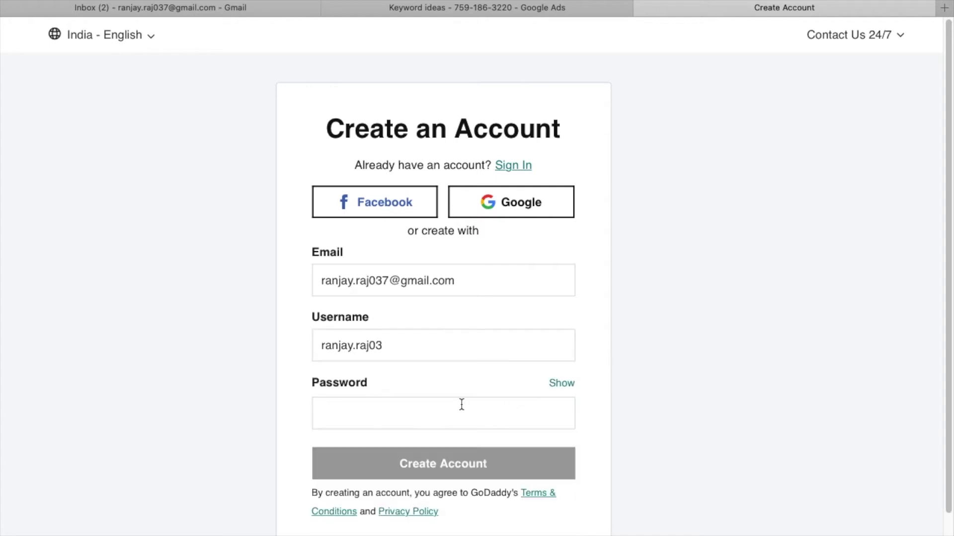
{"action": "left_click", "coordinate": [451, 414]}
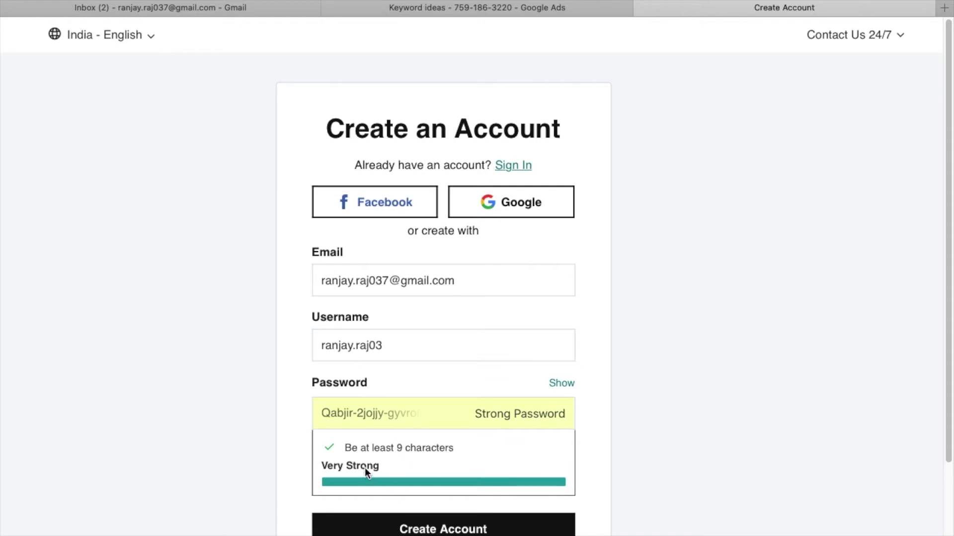
{"action": "left_click", "coordinate": [380, 419]}
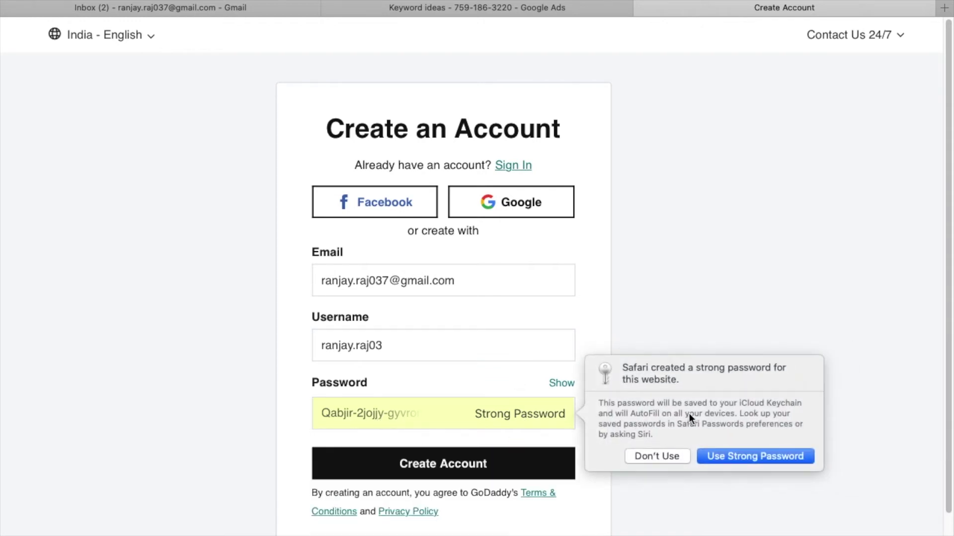
{"action": "left_click", "coordinate": [662, 456]}
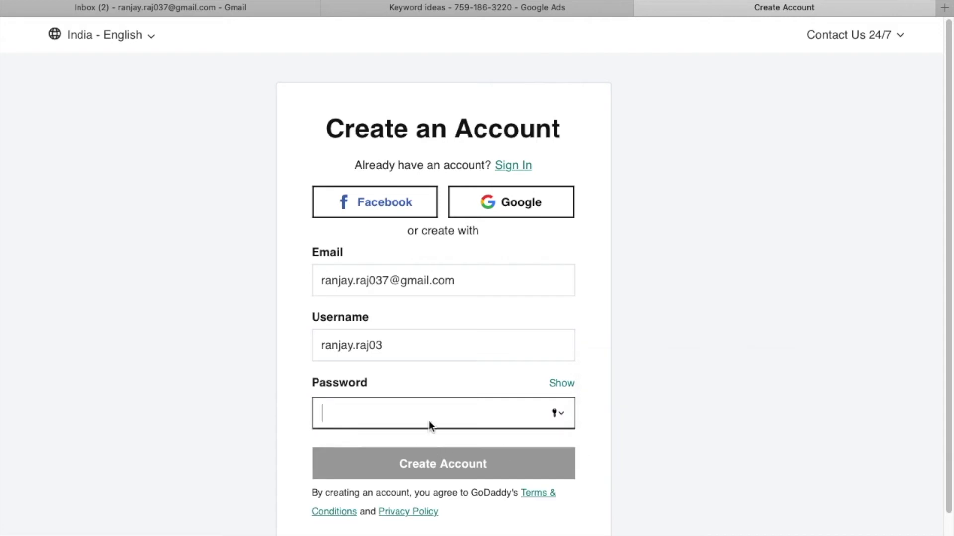
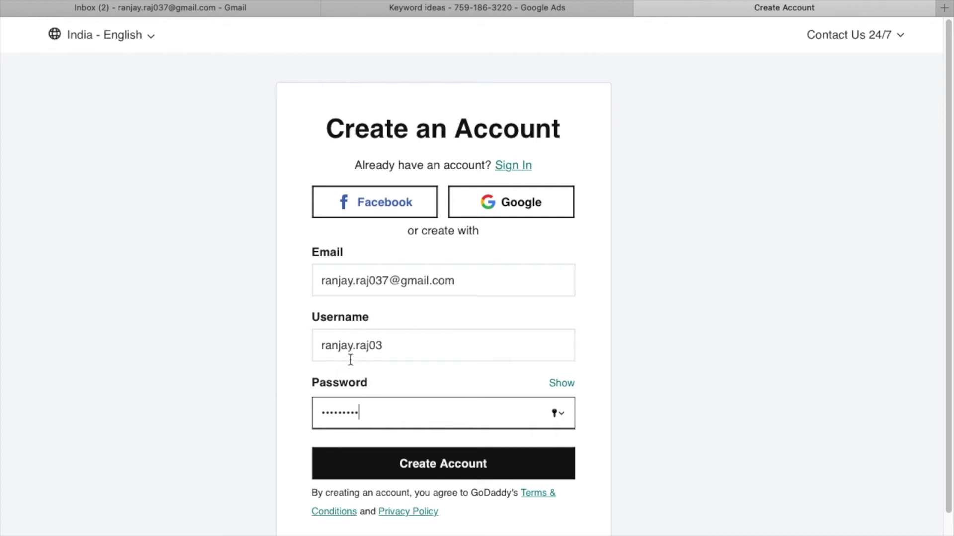
{"action": "left_click", "coordinate": [418, 470]}
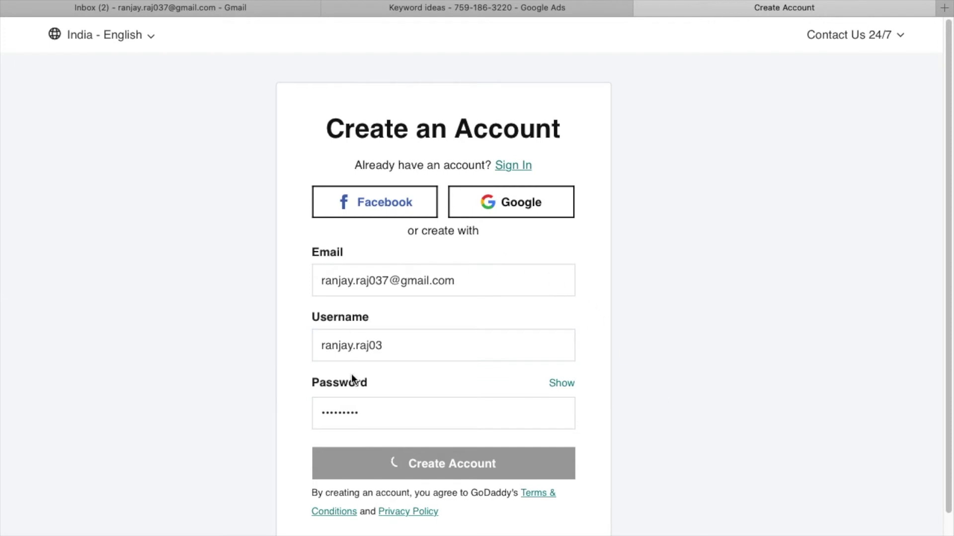
Decline Safari's password save and open Account Settings in a new tab from the account menu
{"action": "left_click", "coordinate": [491, 107]}
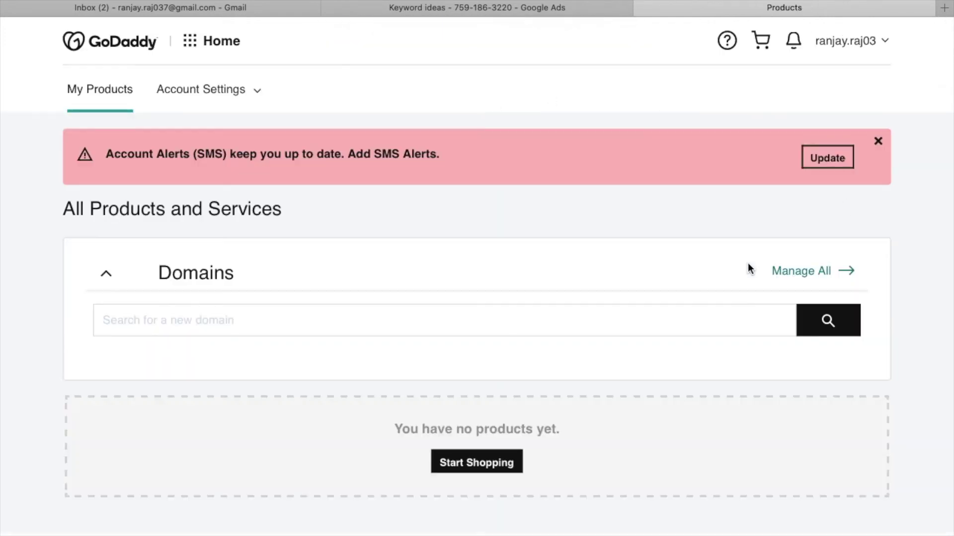
{"action": "left_click", "coordinate": [879, 40]}
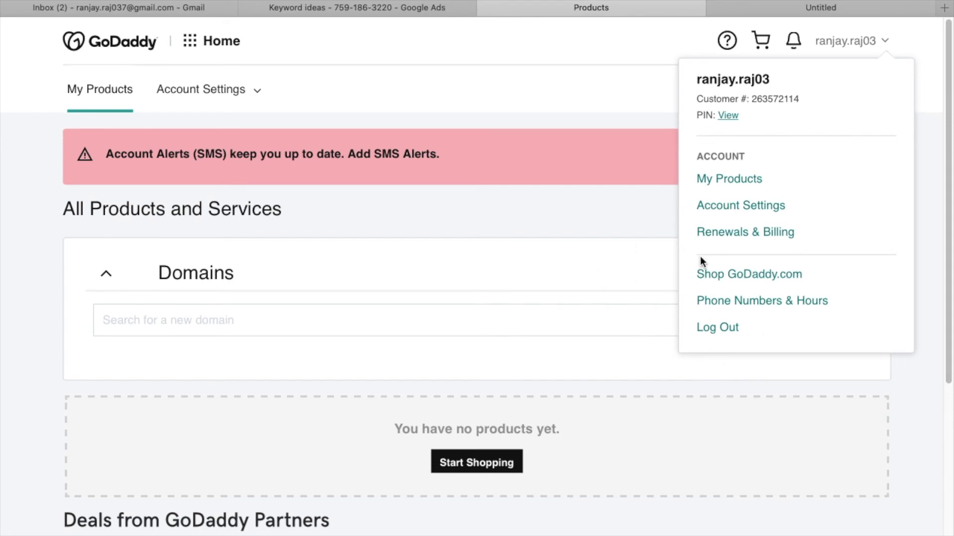
{"action": "left_click", "coordinate": [728, 180]}
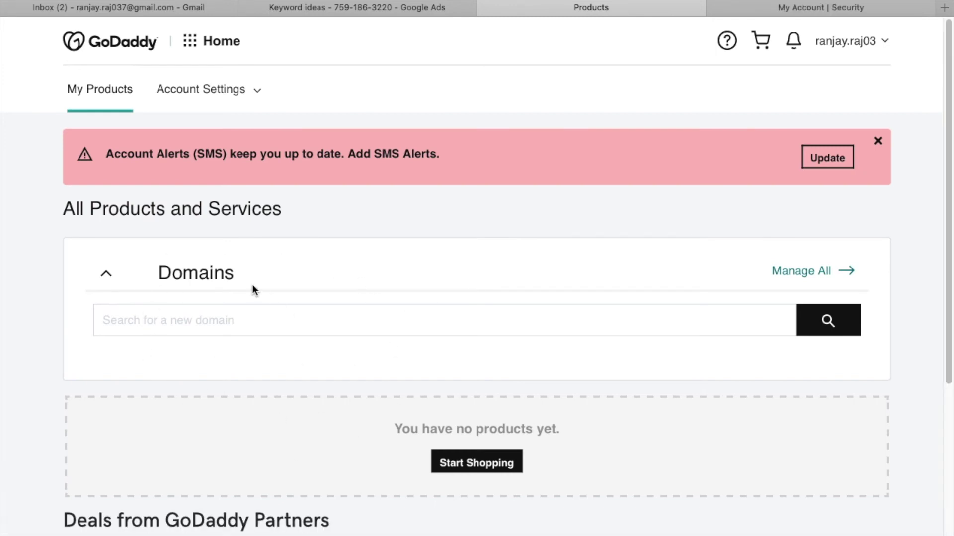
{"action": "left_click", "coordinate": [249, 317]}
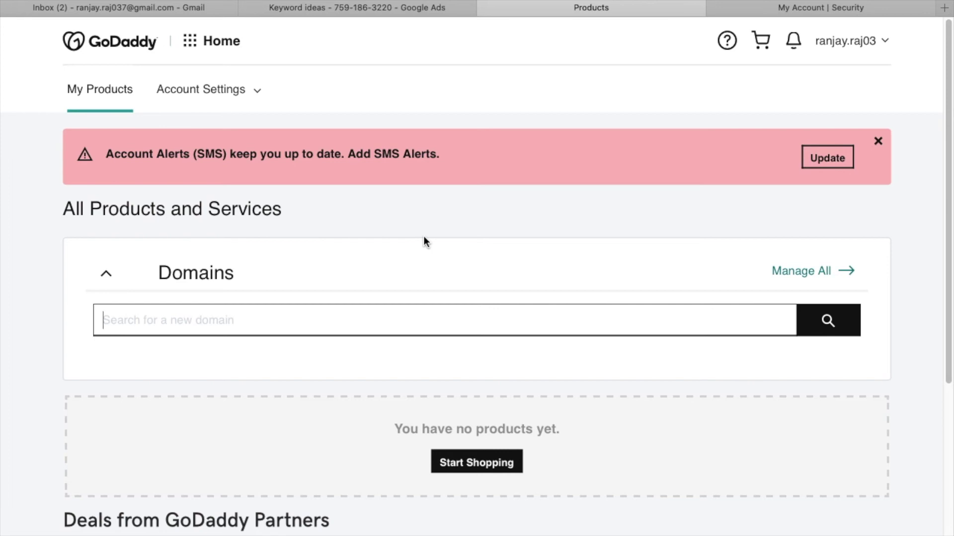
{"action": "type", "text": "techn"}
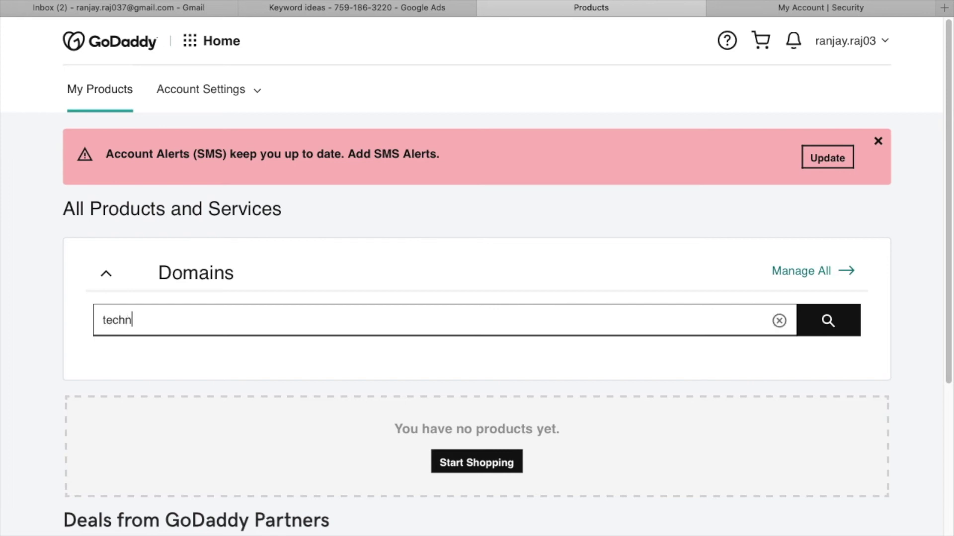
{"action": "type", "text": "oranjay"}
Search for 'technoranjay', check technoranjay.in is available, and review the Support PIN settings
{"action": "left_click", "coordinate": [839, 319]}
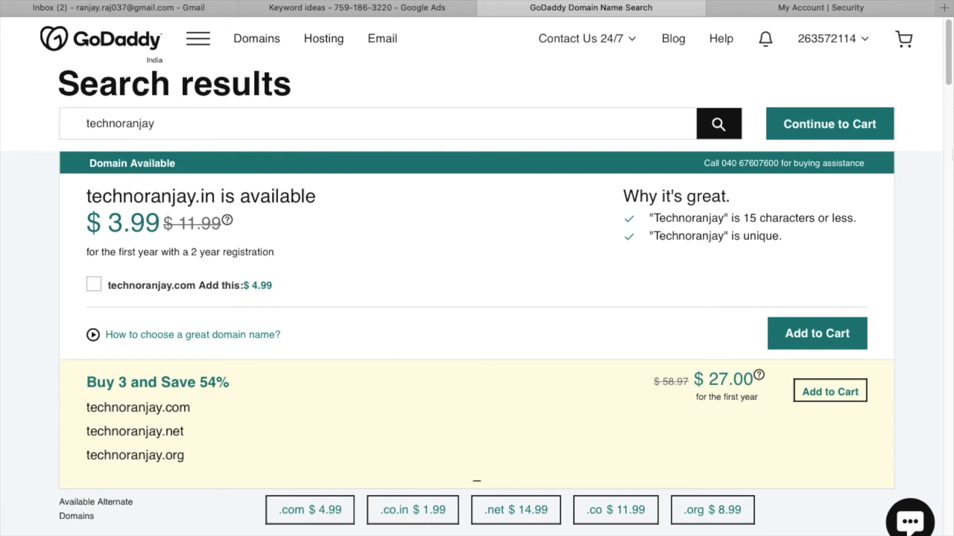
{"action": "left_click", "coordinate": [792, 5]}
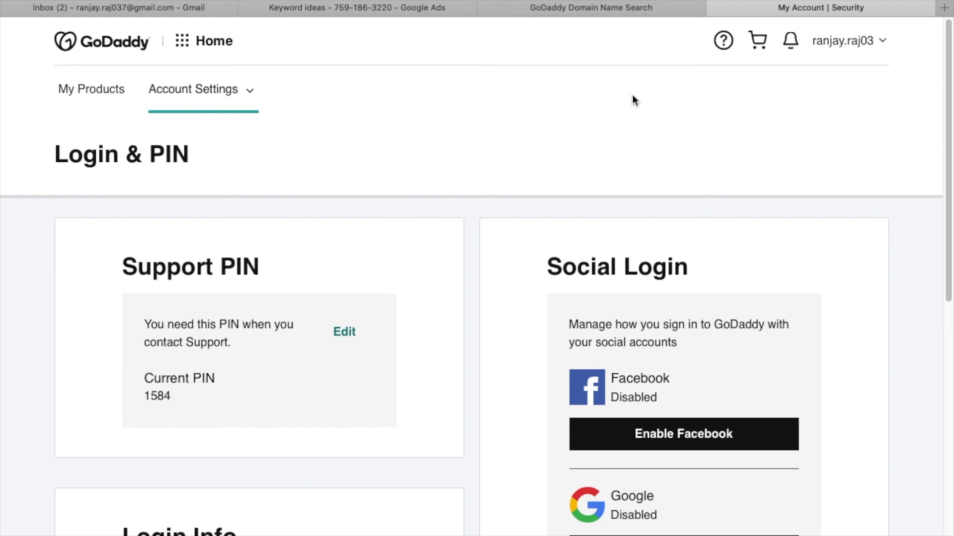
{"action": "left_click", "coordinate": [636, 14]}
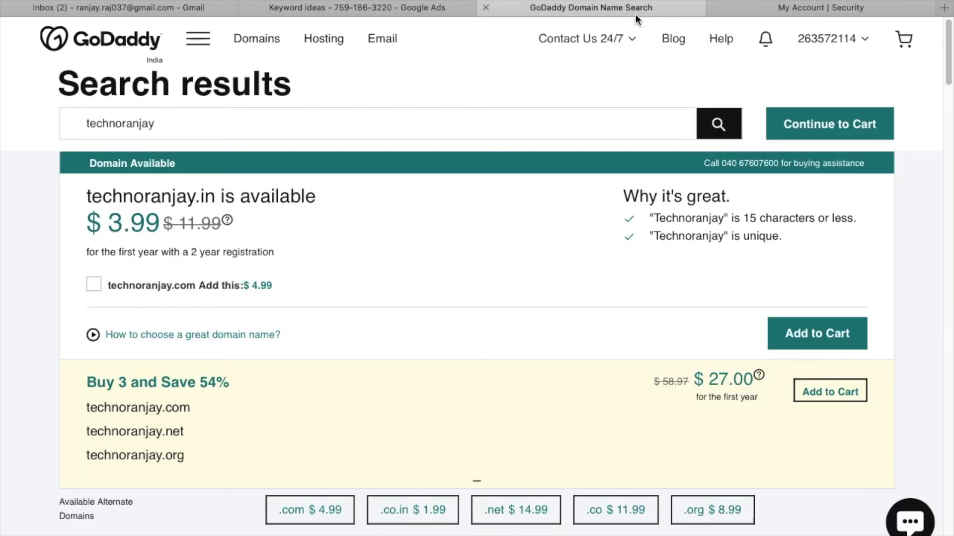
Recheck the domain results and Social Login options, then go to the GoDaddy India homepage
{"action": "left_click", "coordinate": [398, 9]}
{"action": "left_click", "coordinate": [504, 7]}
{"action": "left_click", "coordinate": [816, 7]}
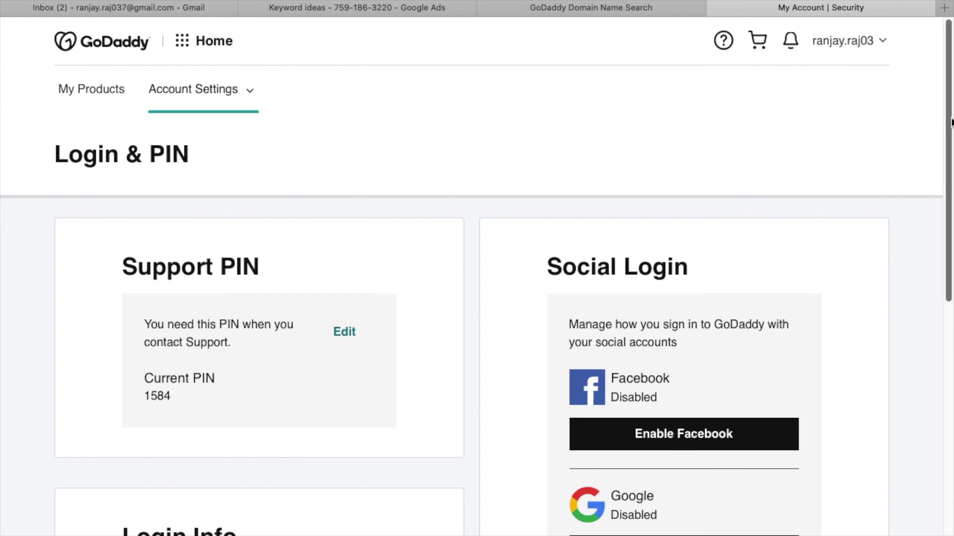
{"action": "left_click_drag", "start_coordinate": [951, 121], "coordinate": [949, 167]}
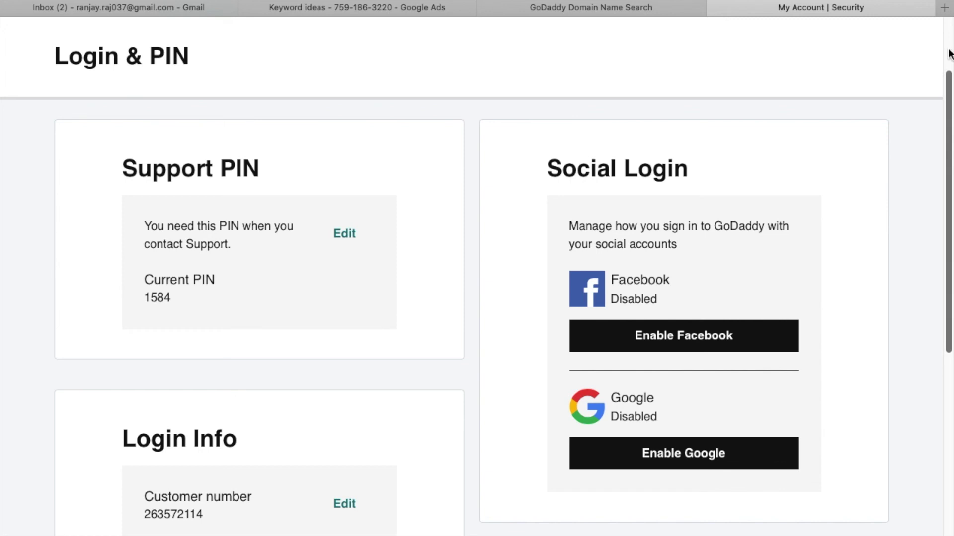
{"action": "scroll", "coordinate": [949, 53], "scroll_direction": "up", "scroll_amount": 3}
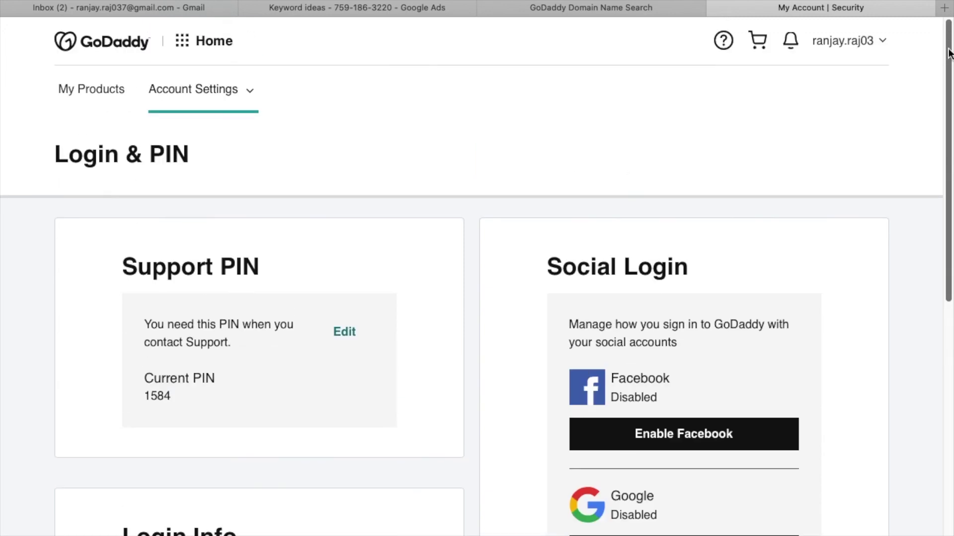
{"action": "left_click", "coordinate": [119, 52]}
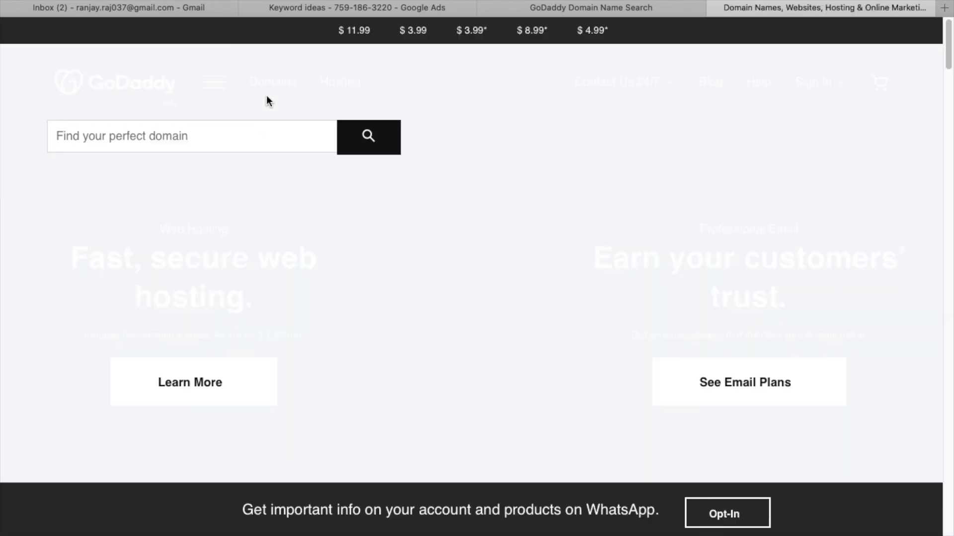